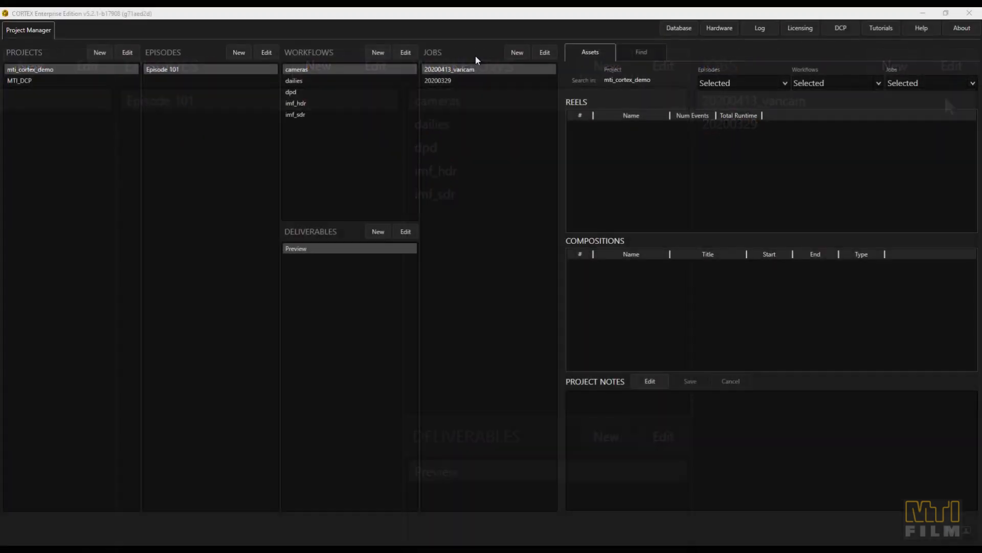
Start a new project with advanced settings, the display name "cortex tutorials" and the Episodic project type
click(100, 53)
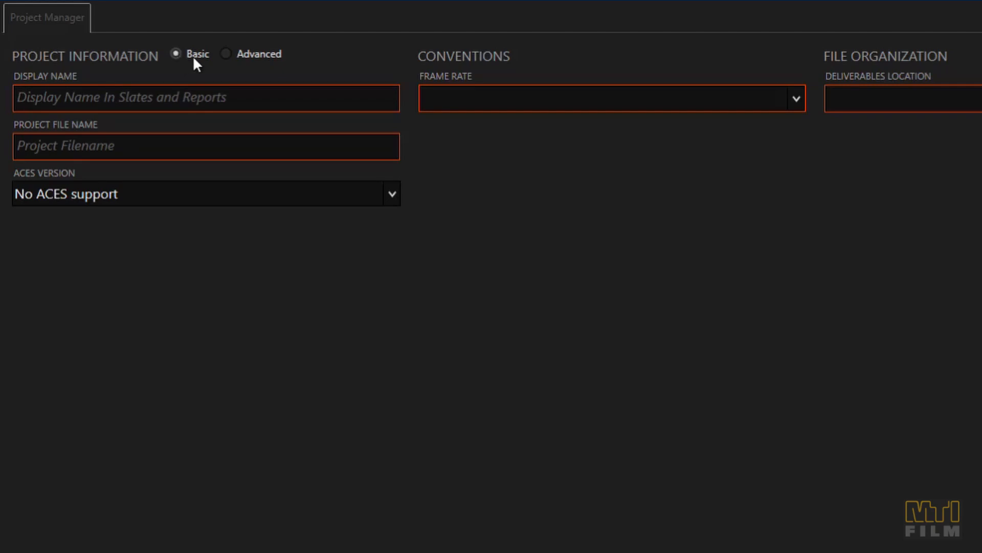
click(225, 55)
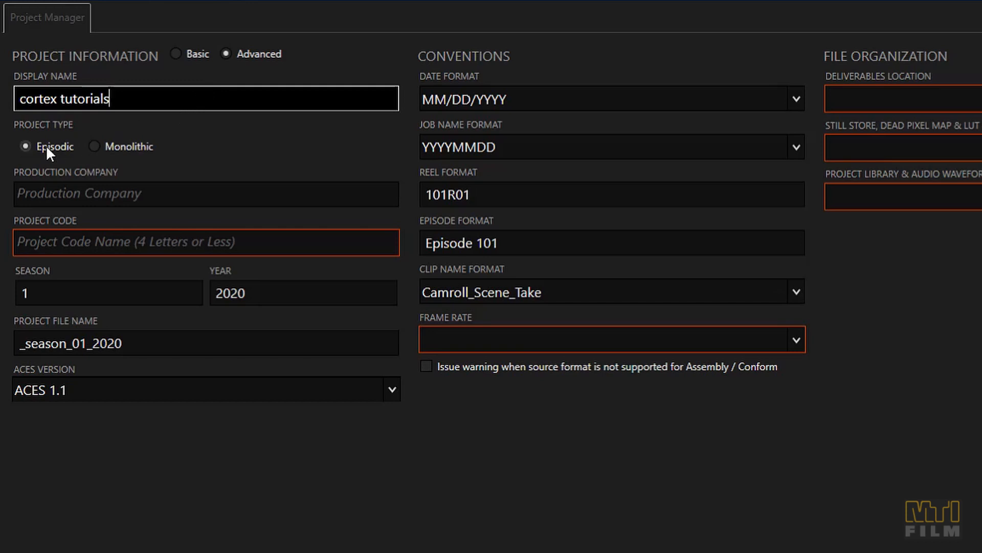
click(118, 146)
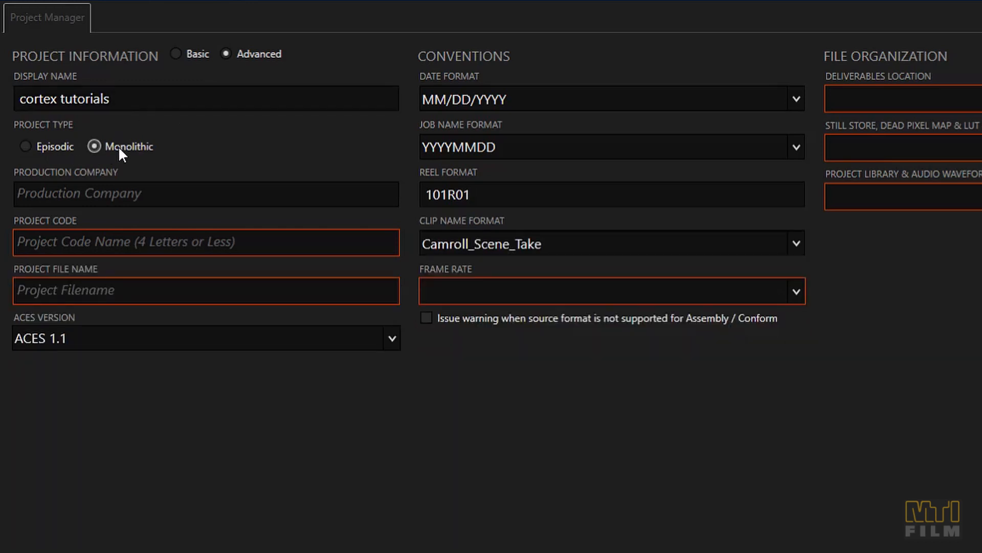
click(60, 140)
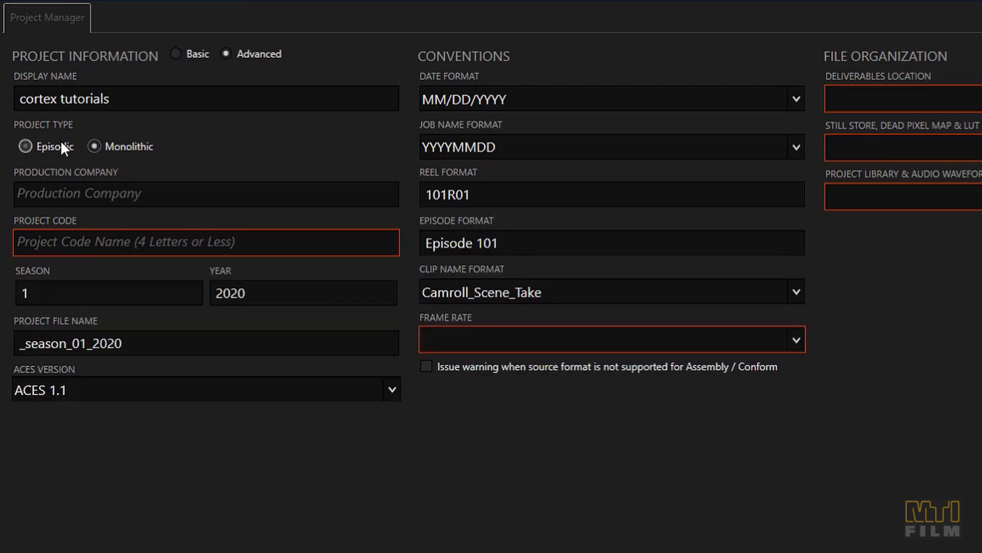
Enter MTI Film as production company and cttut as project code, and choose ACES 1.1 as the ACES version
click(72, 183)
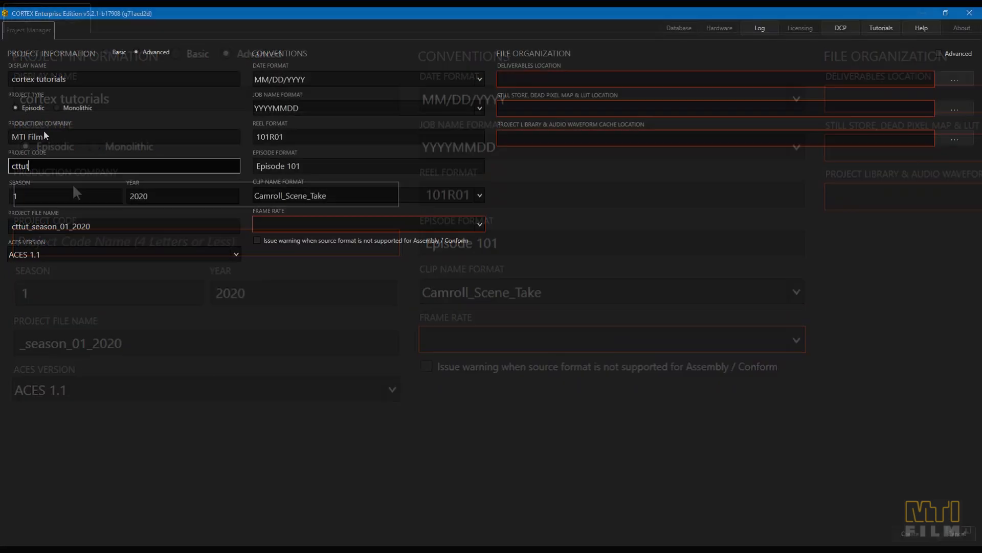
key(Tab)
key(Tab)
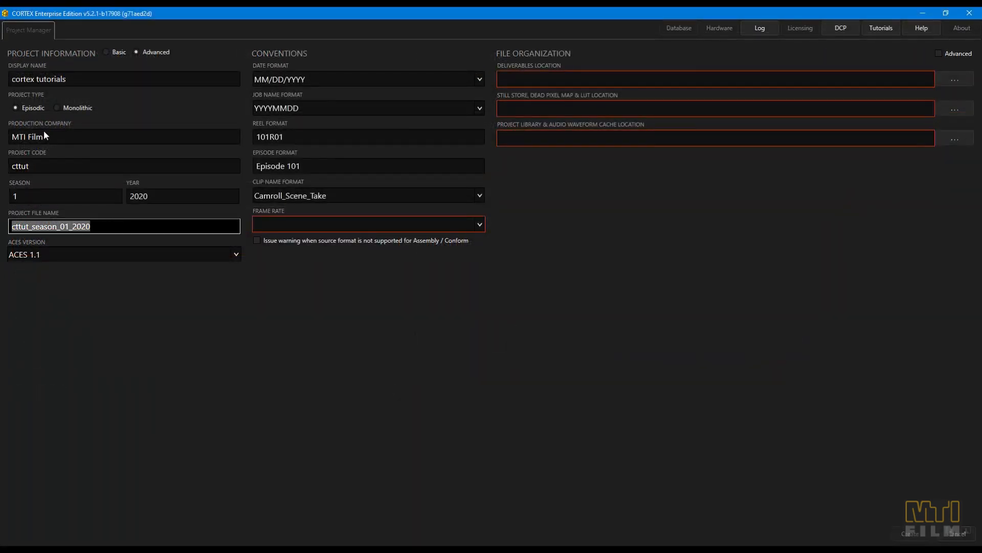
key(Tab)
click(142, 256)
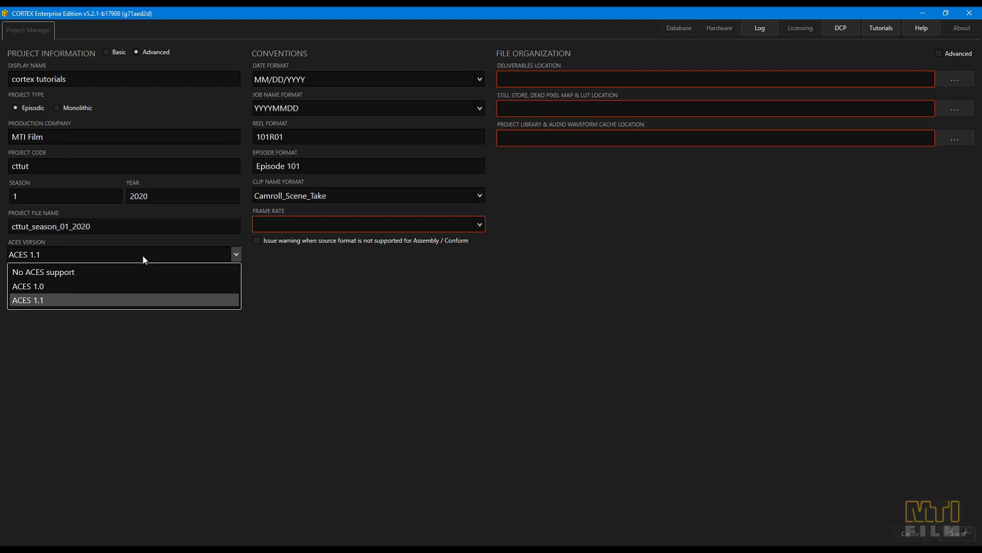
click(127, 297)
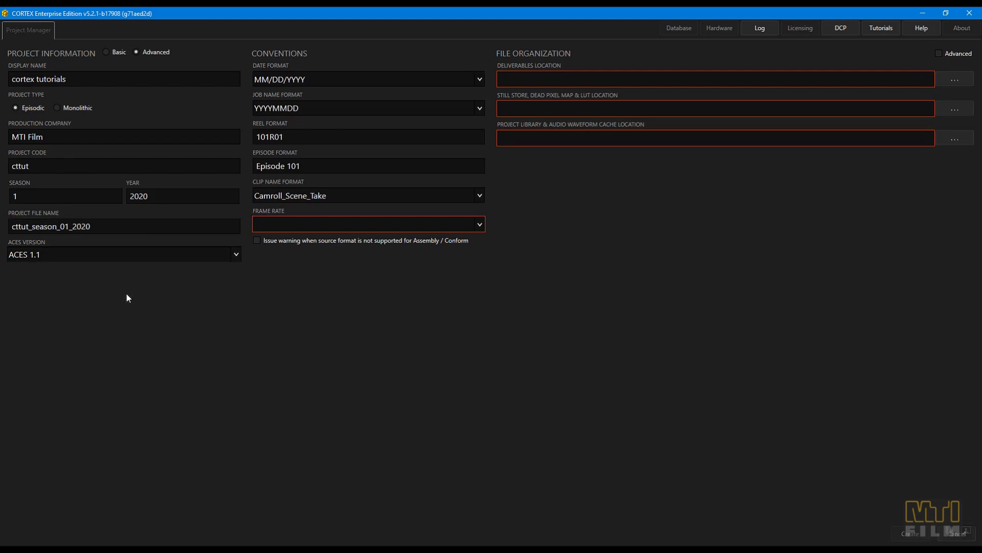
Keep the MM/DD/YYYY date and YYYYMMDD job name formats, and set the project's frame rate to 23.976 fps
click(368, 78)
click(367, 79)
click(369, 108)
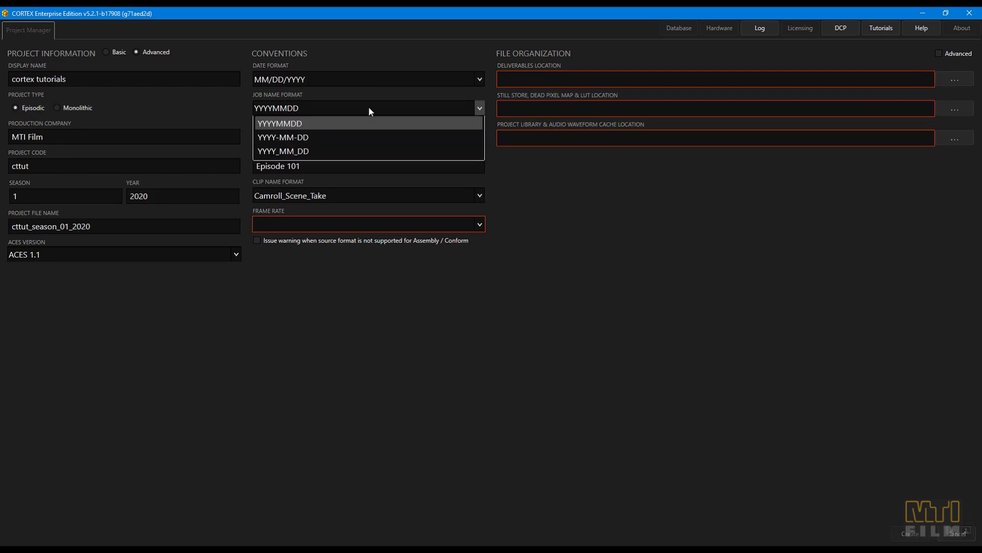
click(369, 107)
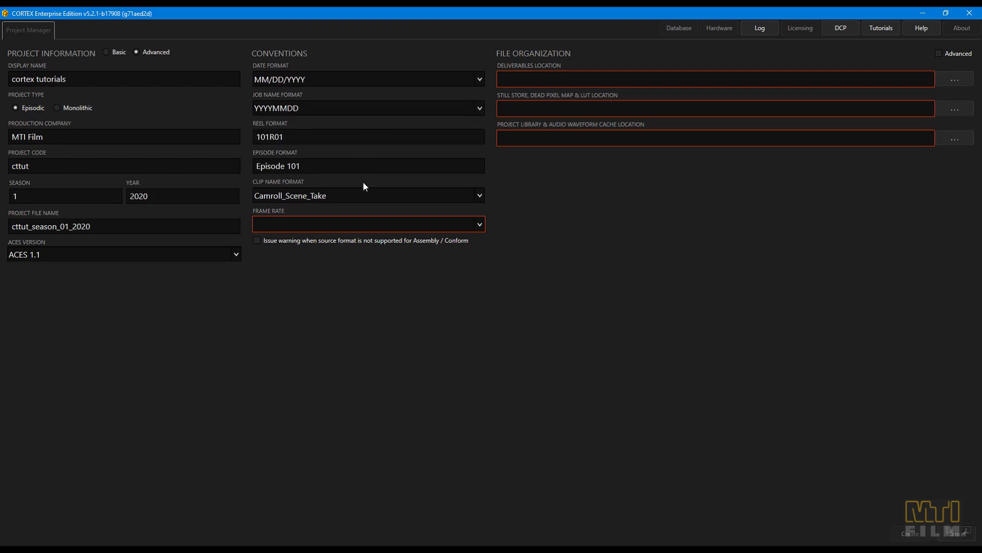
click(368, 224)
click(369, 241)
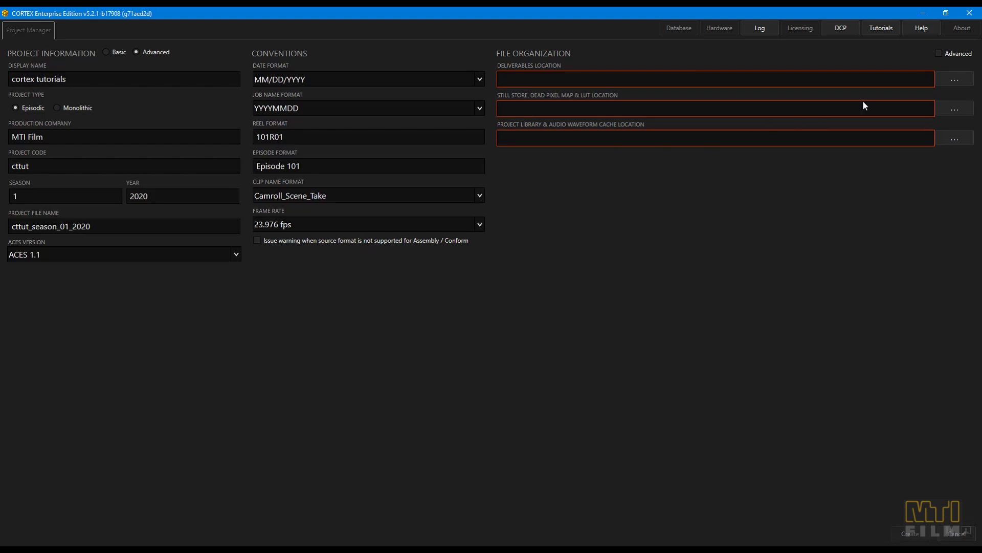
Set the deliverables location to E:\Cortex_tutorials\elements\ocn\MTIFilm_logos and create the project
click(955, 79)
click(419, 279)
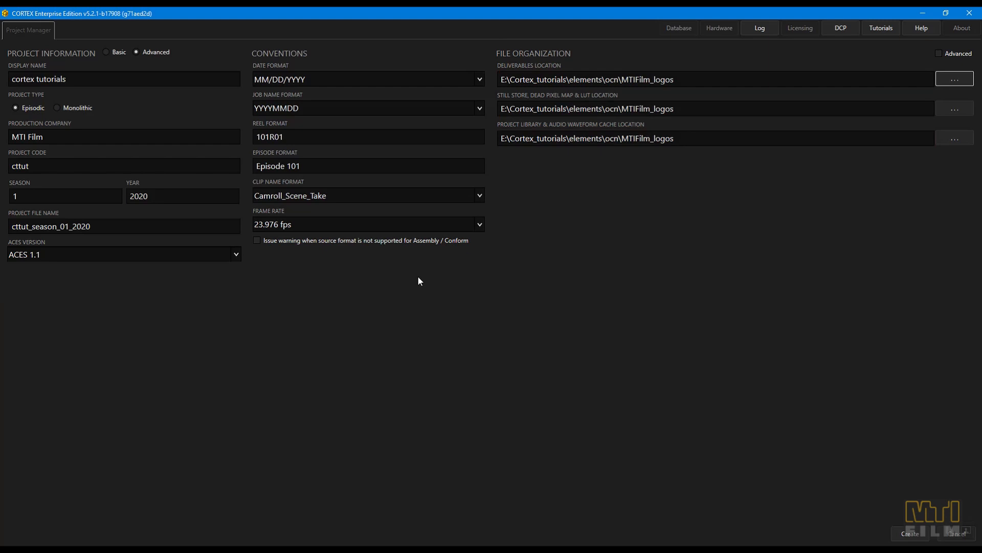
click(910, 533)
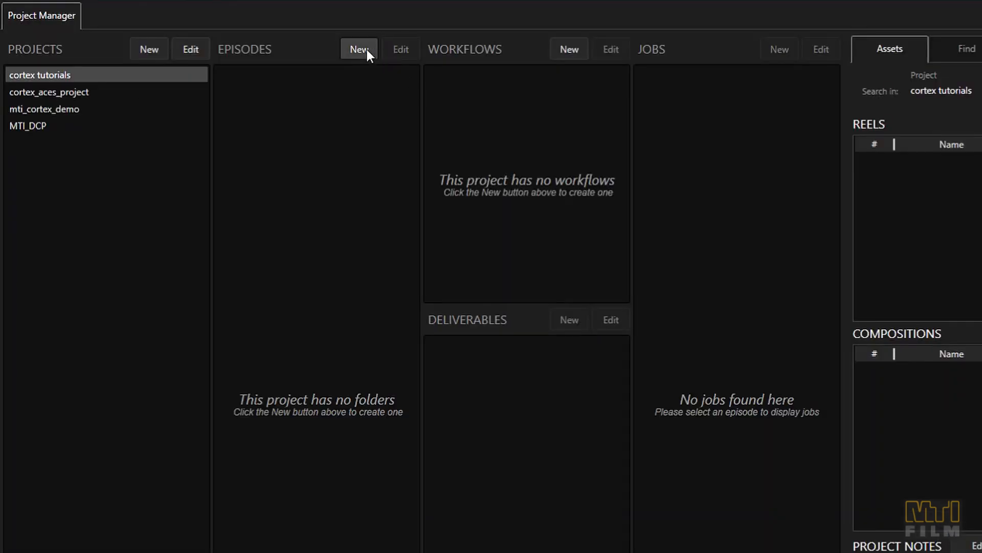
Create Episode 101 in the cortex tutorials project with the file name episode_101
click(366, 47)
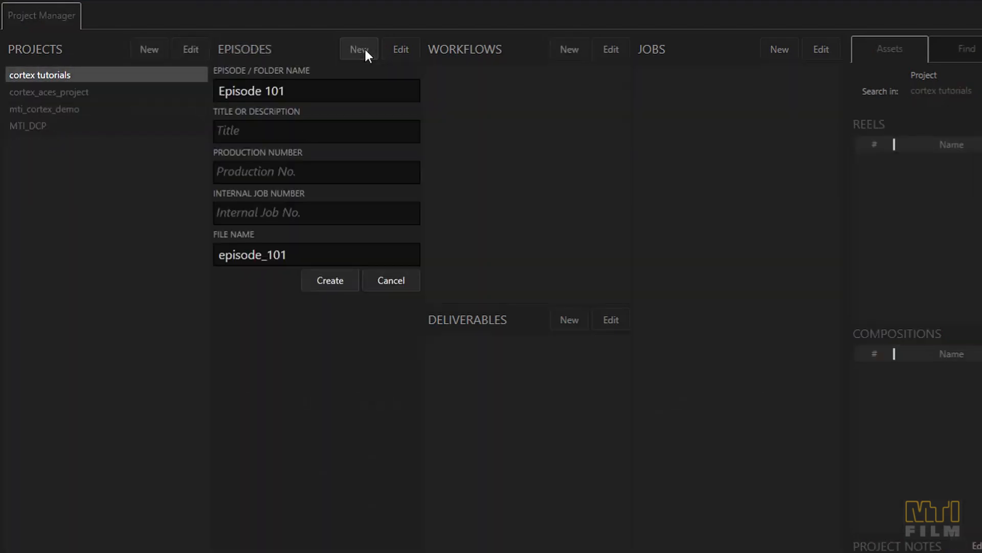
click(338, 281)
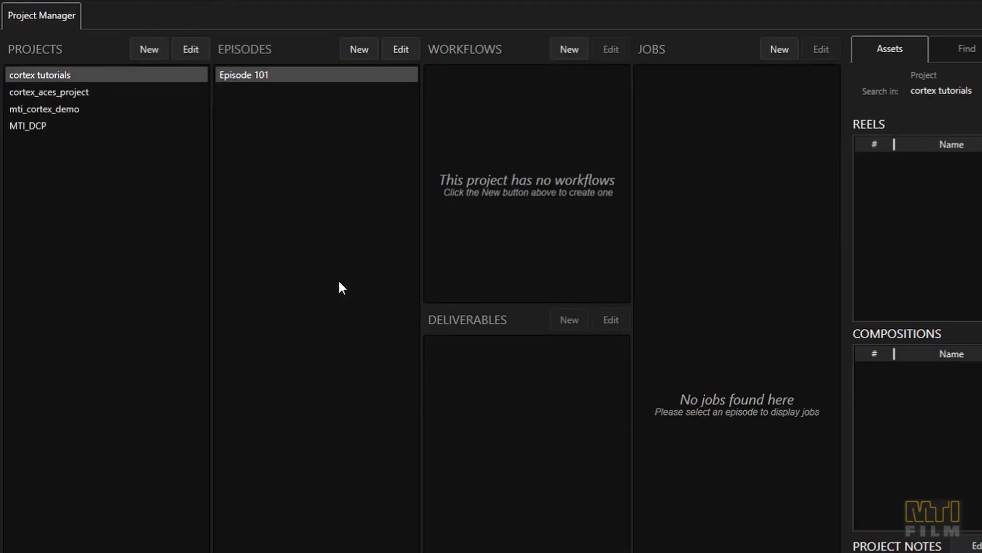
Create a workflow named "dailies" with the default burn-ins added to its preview
click(570, 53)
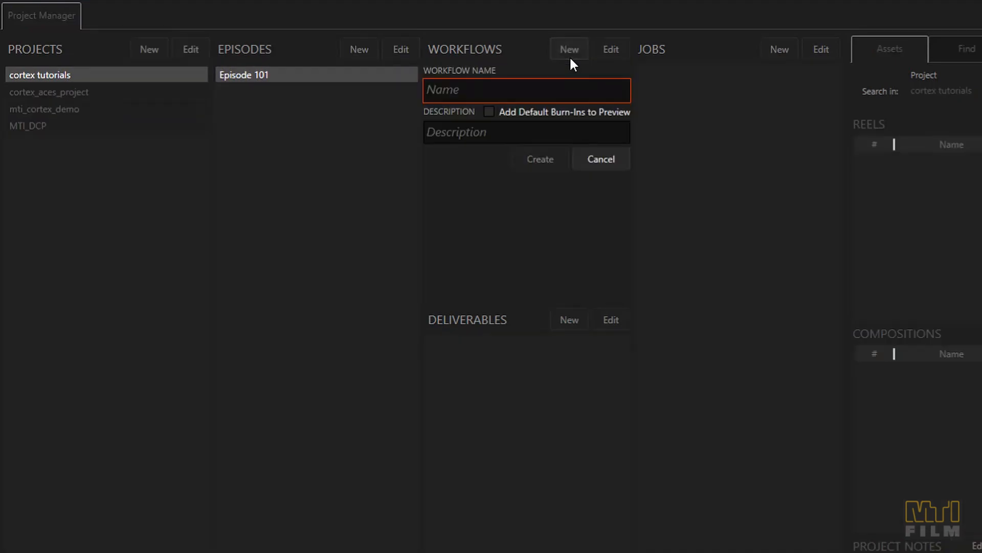
click(552, 84)
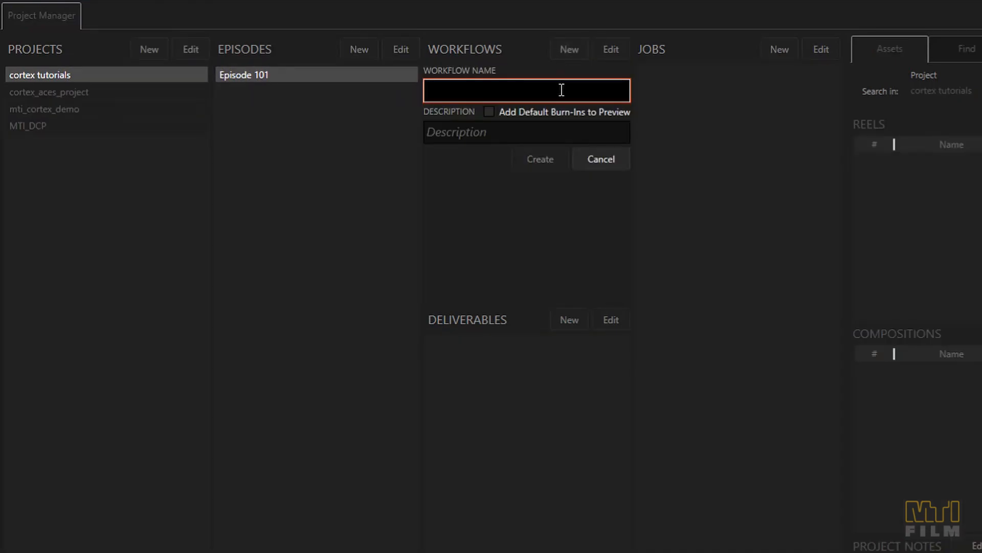
text(dailies)
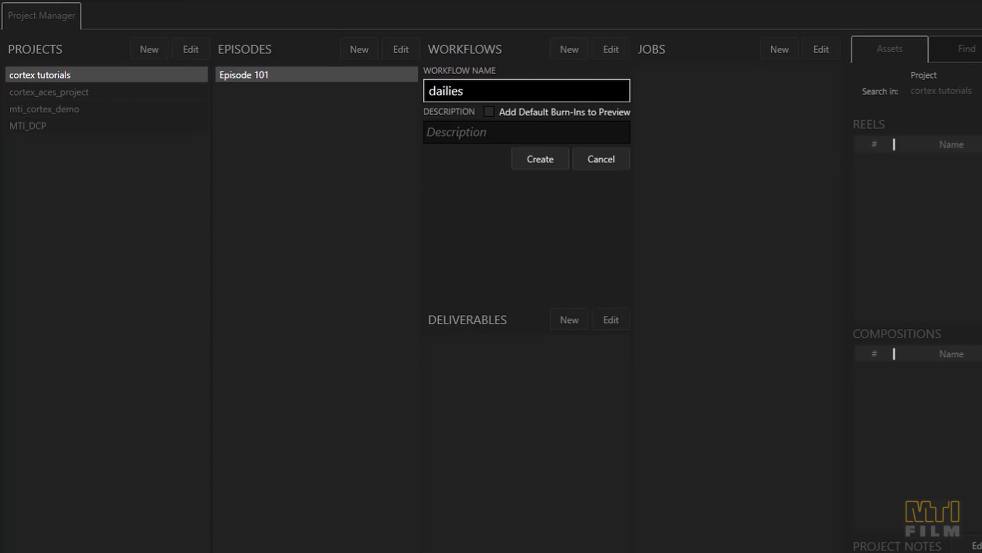
key(Return)
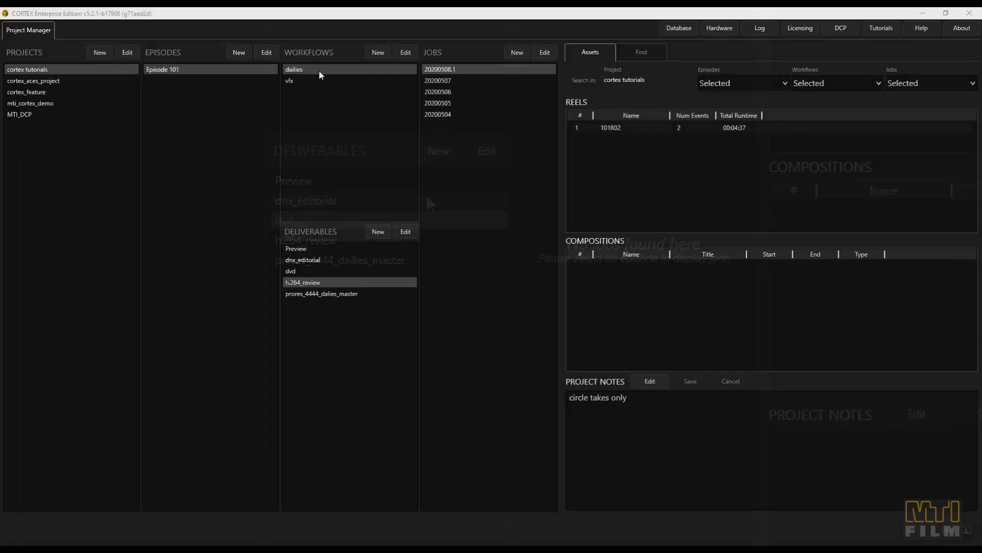
click(338, 248)
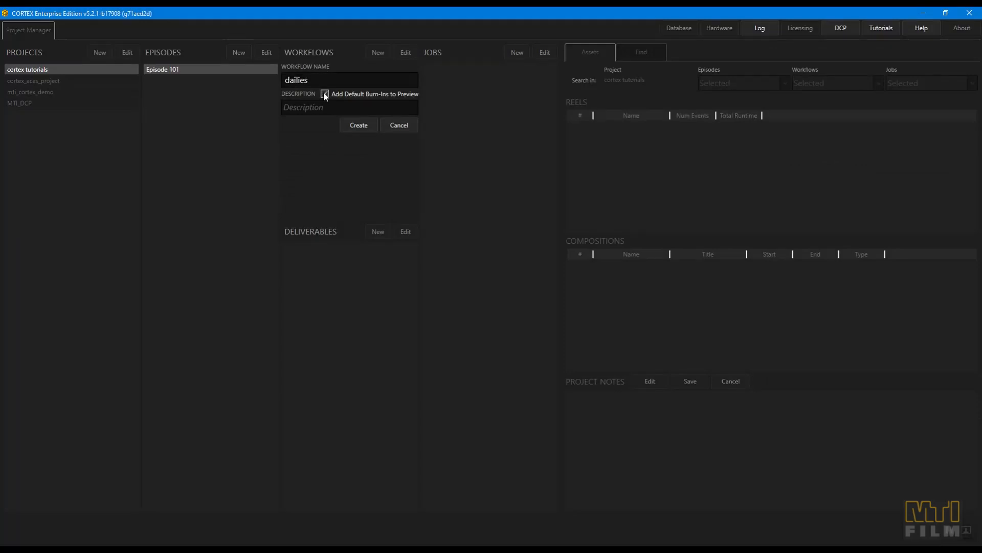
click(357, 128)
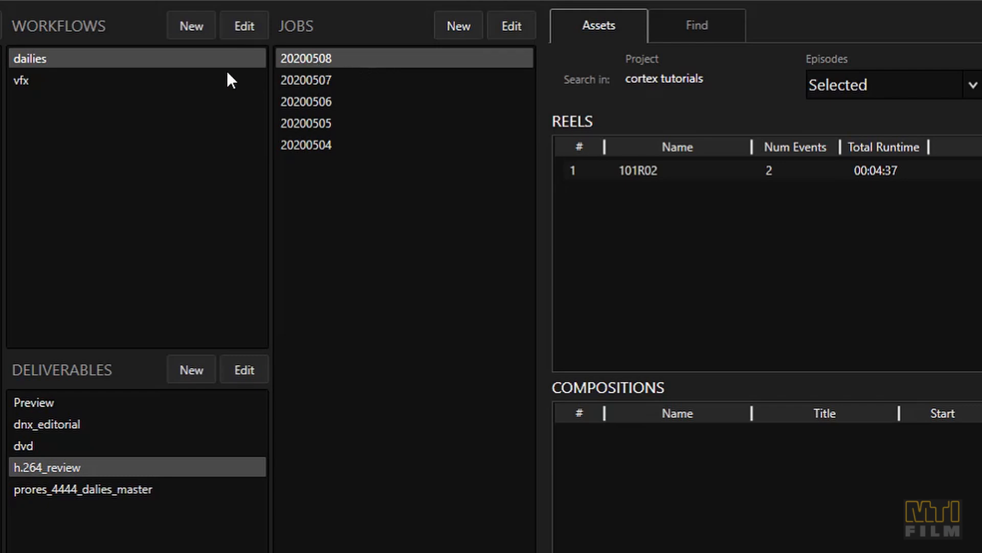
Compare the jobs and deliverables of the vfx and dailies workflows, ending on dailies job 20200508
click(134, 80)
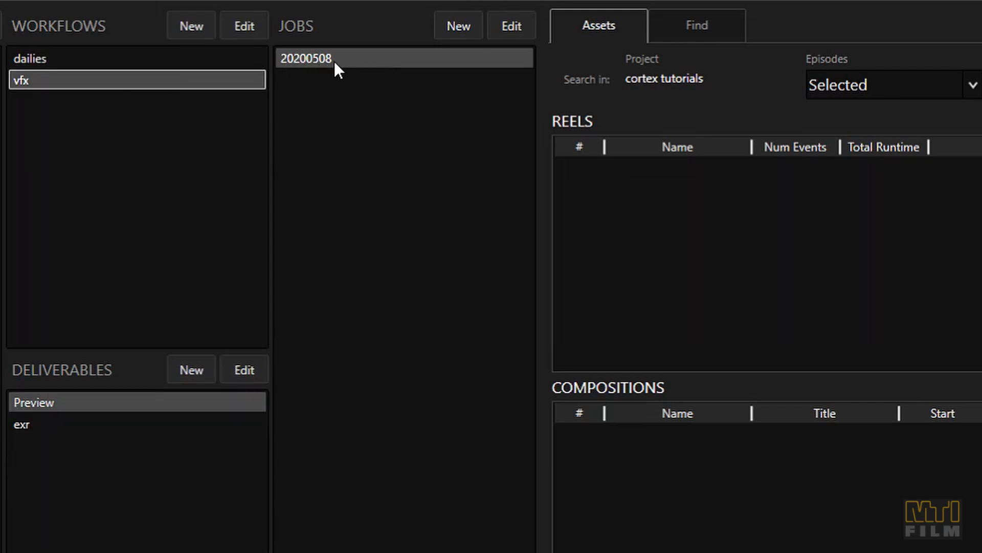
click(235, 58)
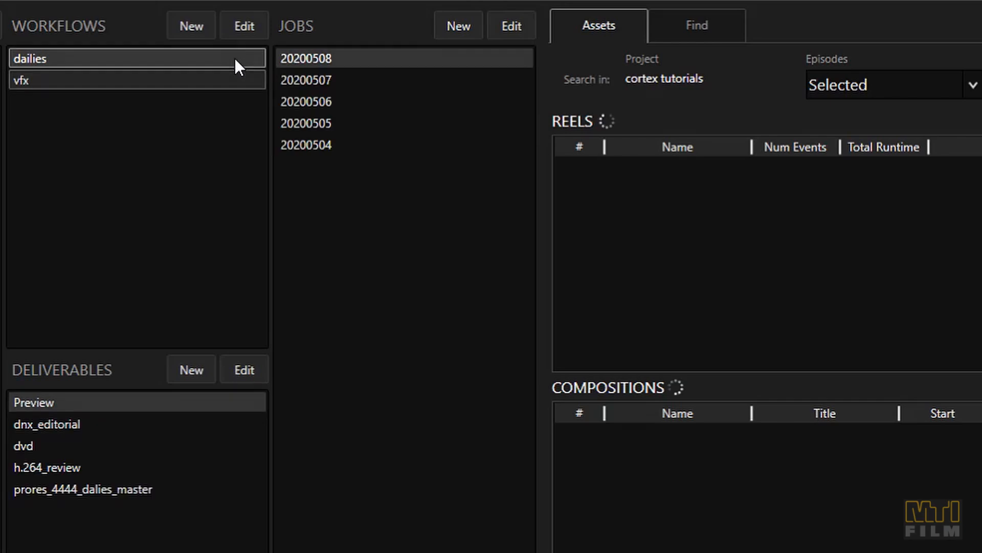
click(309, 59)
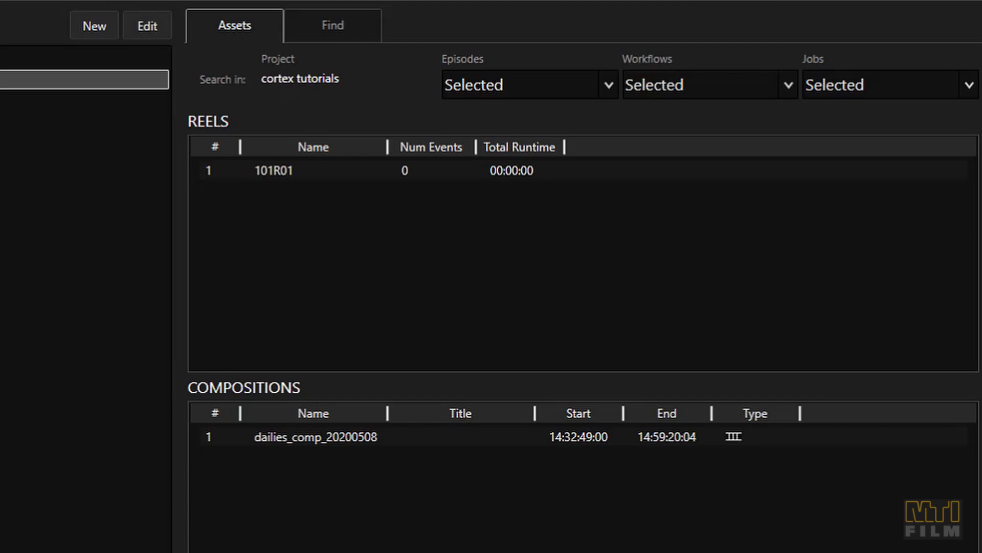
Write "circle takes only" in the project notes
text(circle)
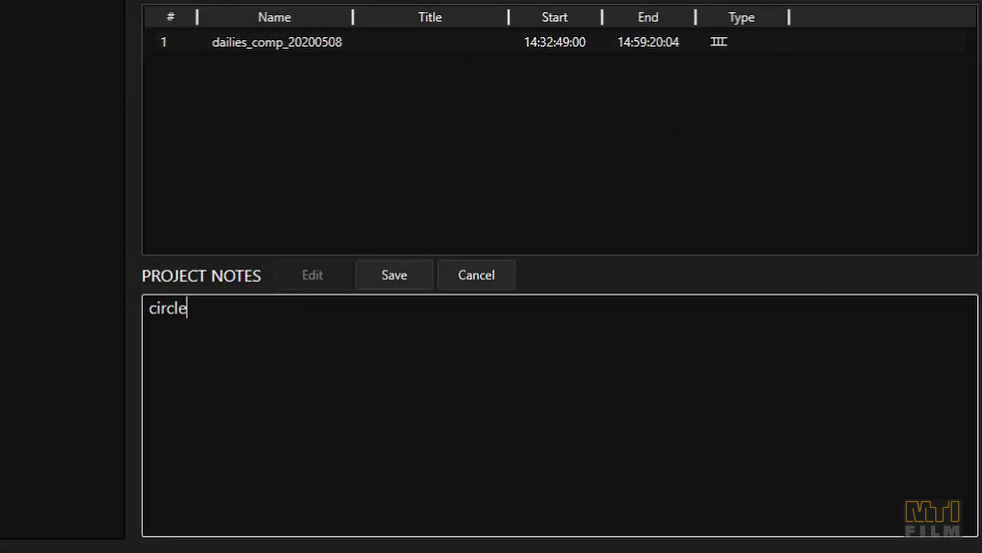
text( takes only)
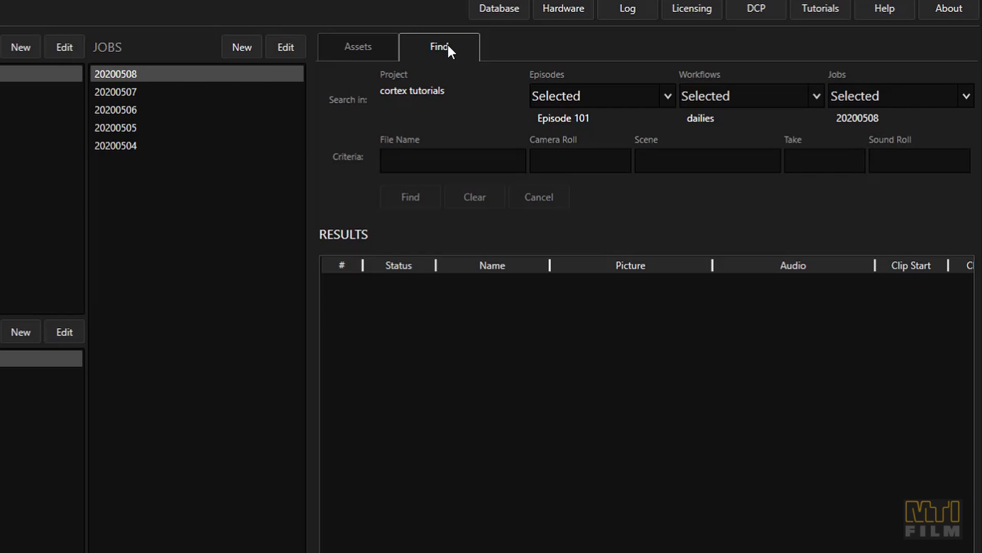
Search the selected Episode 101, dailies workflow and job 20200508 for clips from camera rolls B339 and c064
click(643, 98)
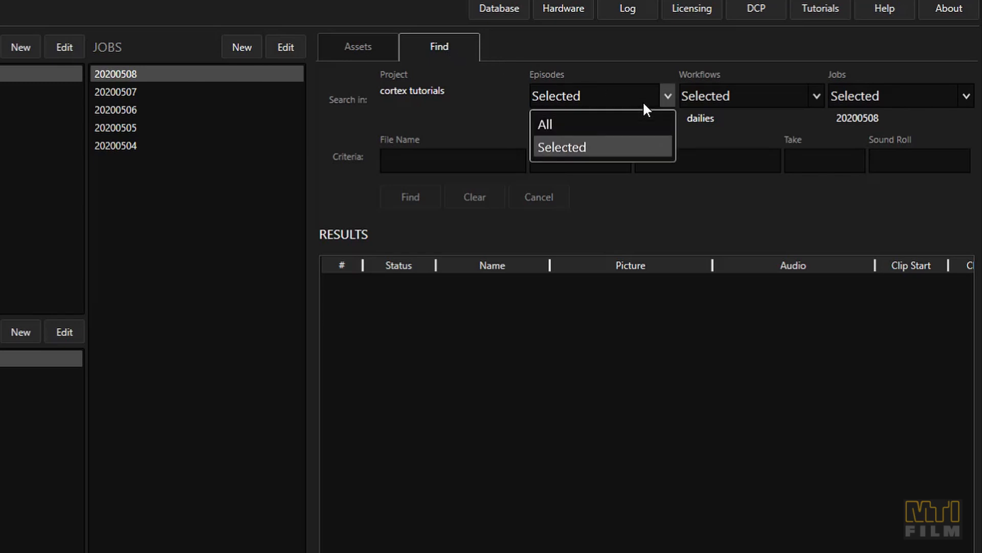
click(722, 103)
click(874, 103)
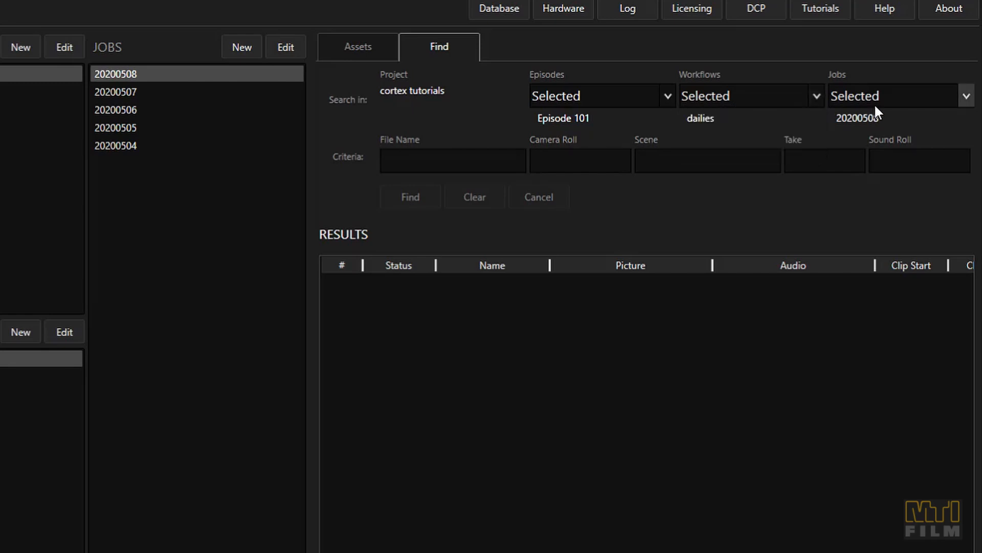
click(603, 152)
click(603, 151)
text(B339)
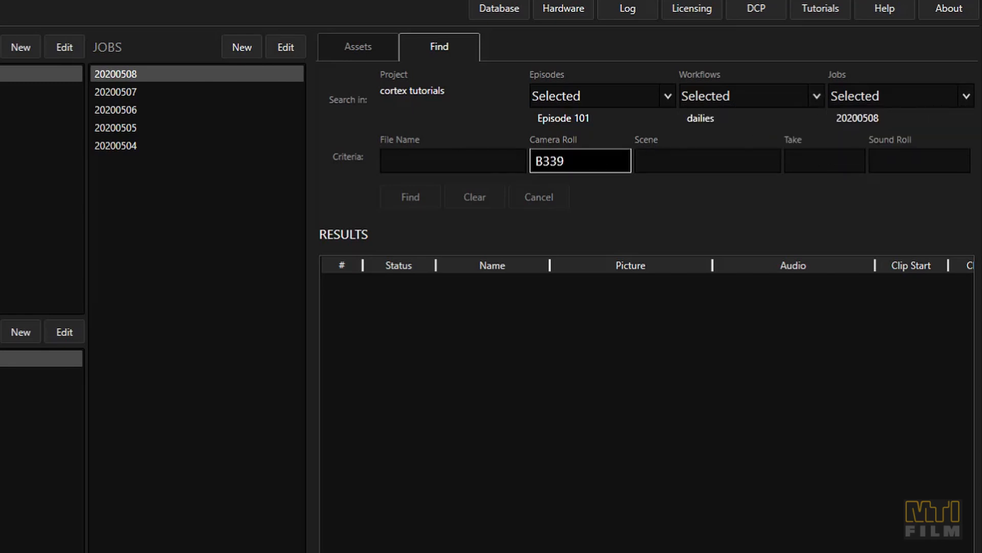
key(Return)
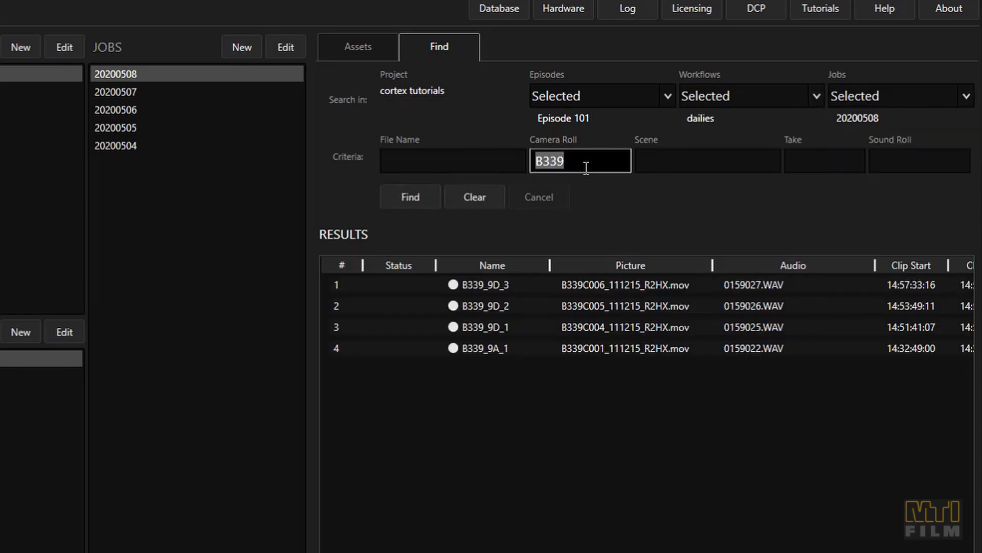
text(c064)
click(408, 190)
Add the found clips C064_9D_3 and B339_9A_1 to a new job named 20200508.1 and select that job
click(478, 390)
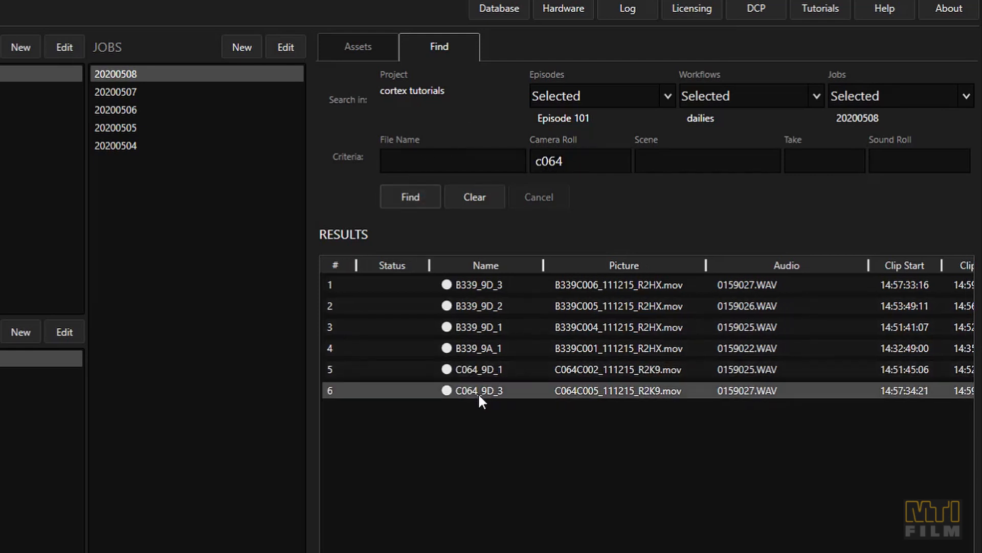
ctrl+click(483, 347)
right_click(483, 347)
mouse_move(538, 356)
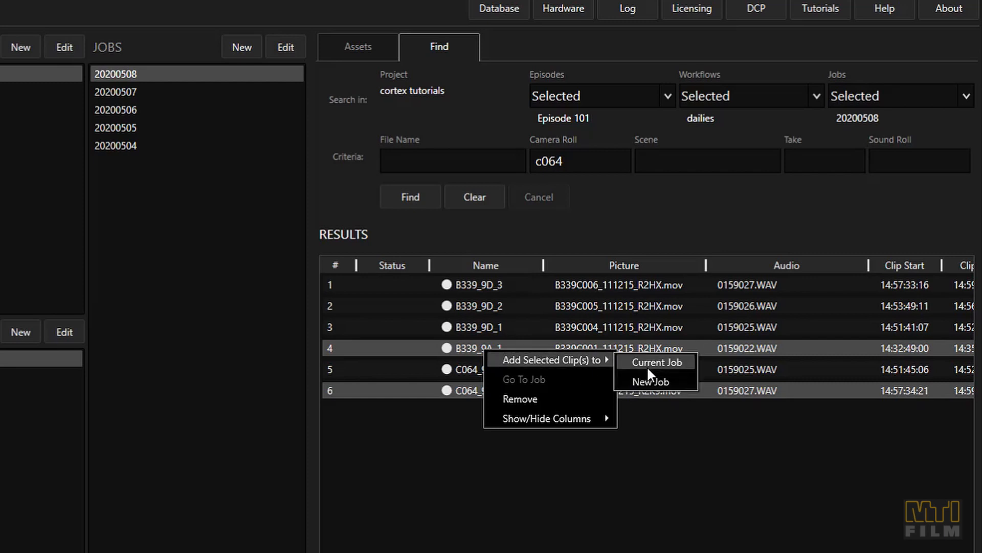
click(658, 382)
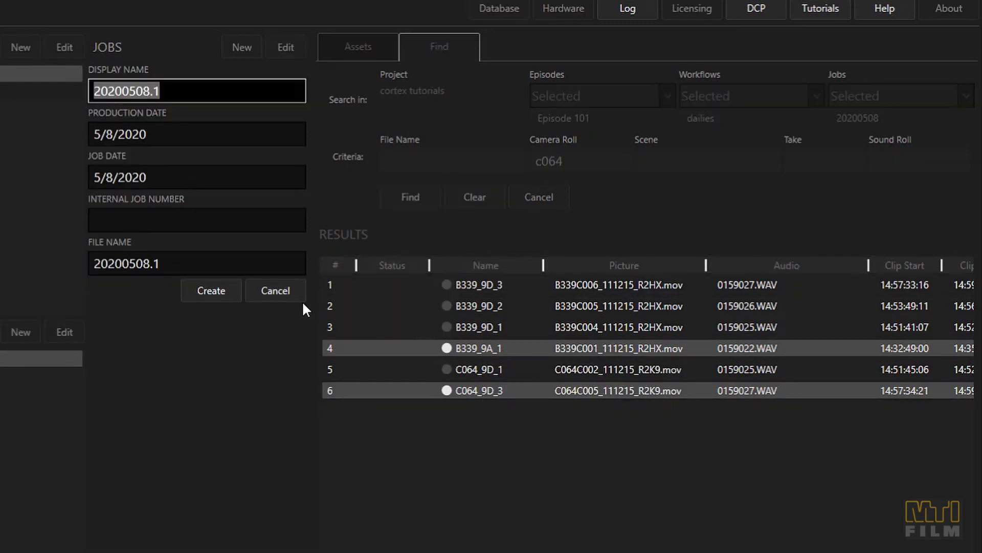
click(222, 290)
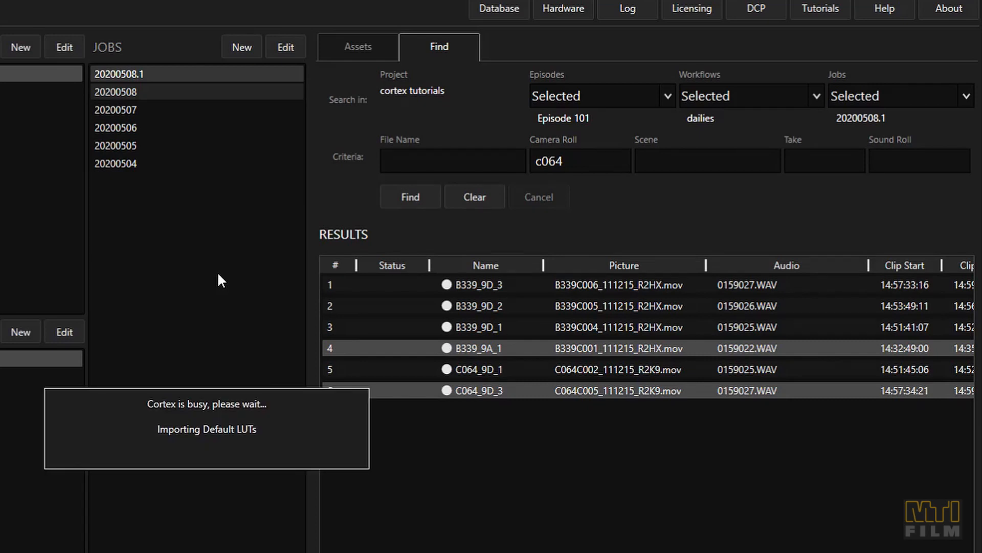
click(172, 77)
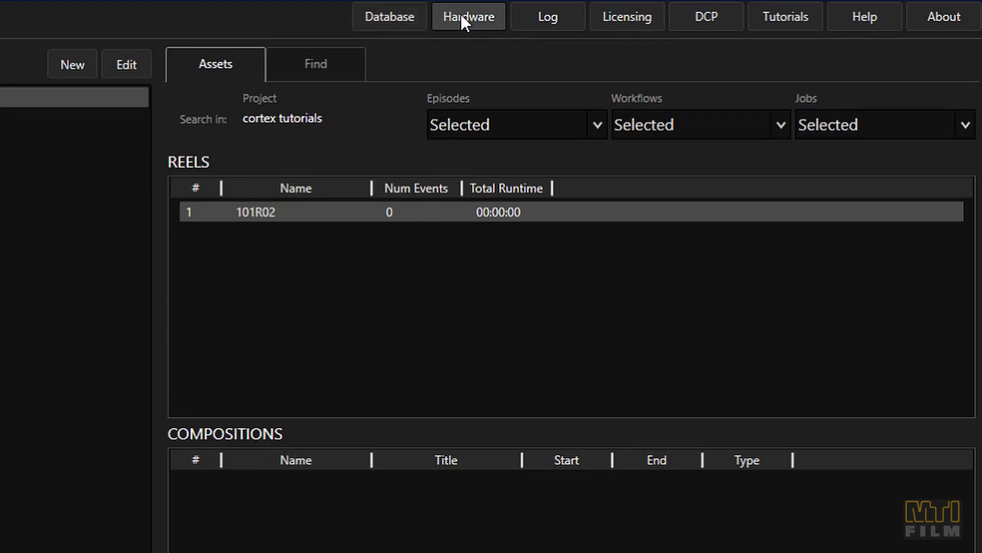
Review the hardware settings for the GPU, control panel and CMU
click(461, 15)
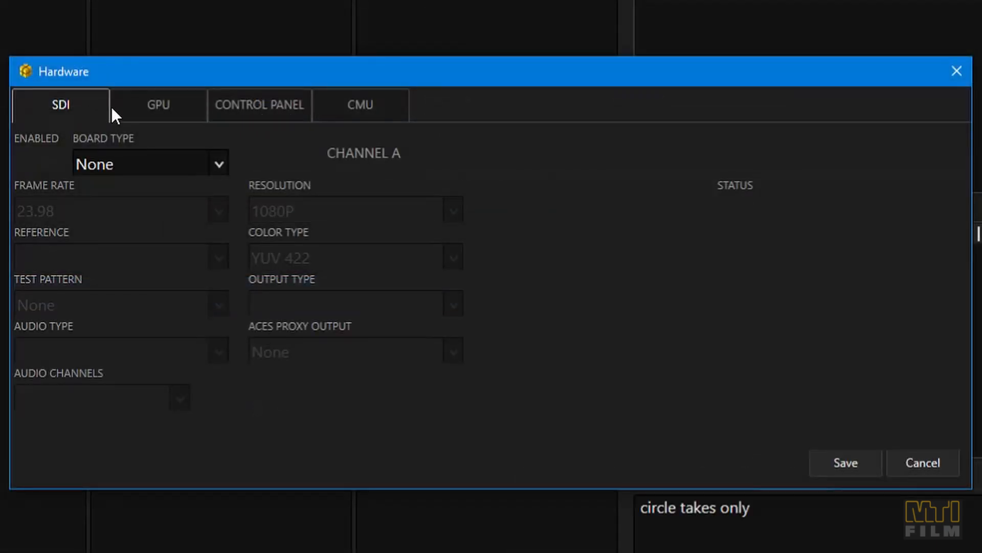
click(139, 116)
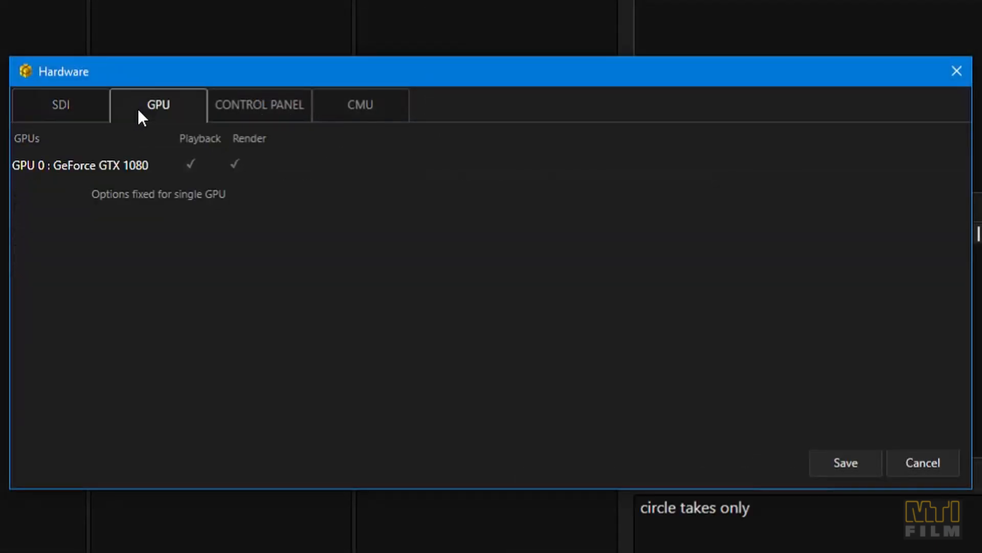
click(250, 119)
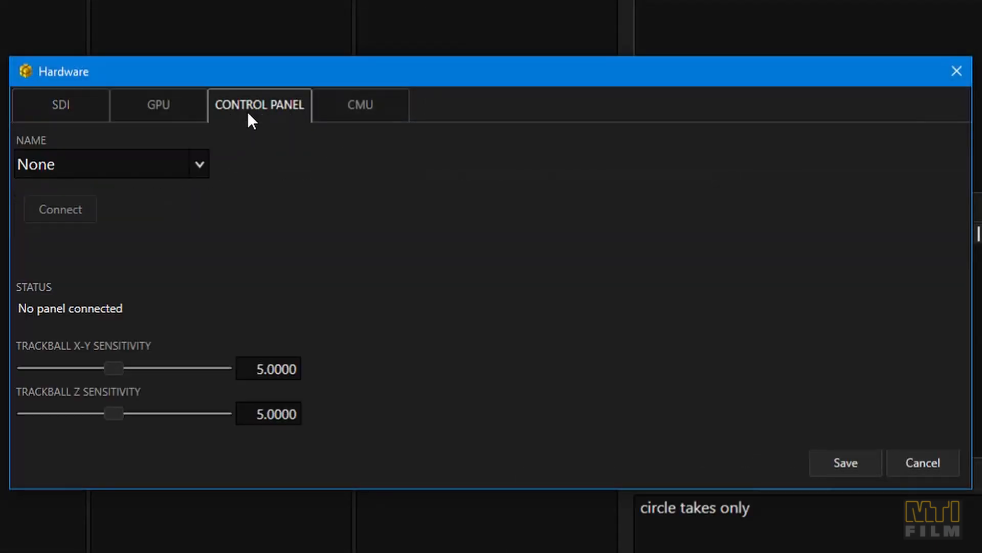
click(355, 118)
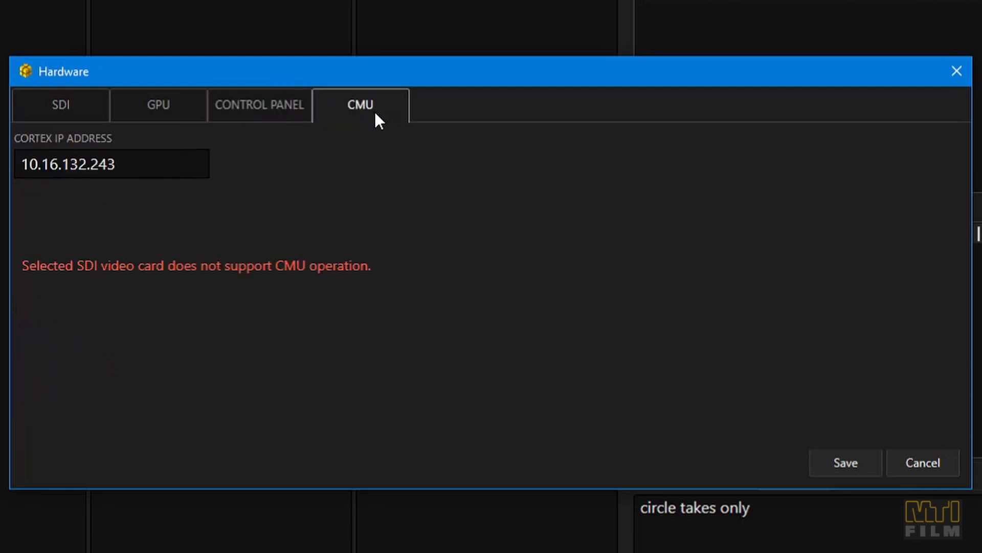